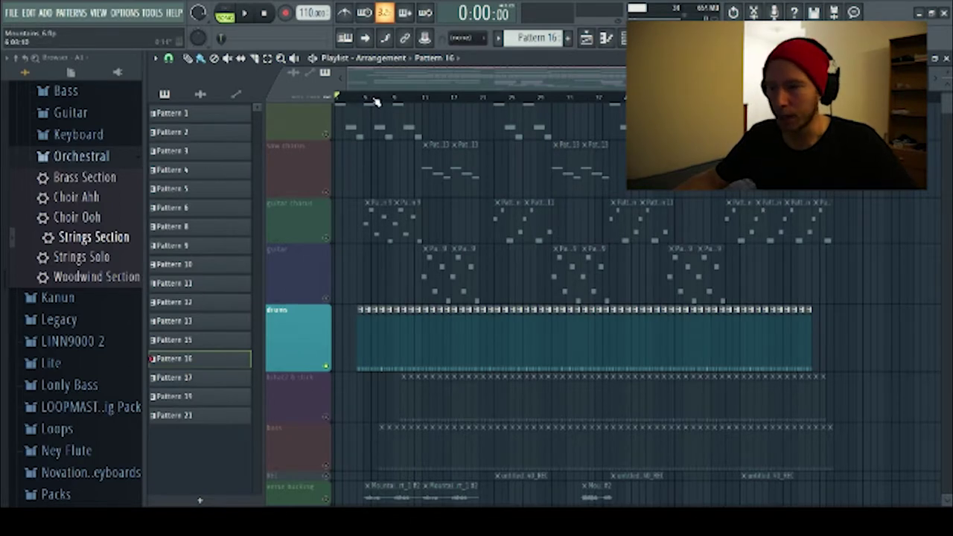
Step: Play the drums track from bar 5, check its pattern in the channel rack, and stop playback
click(365, 100)
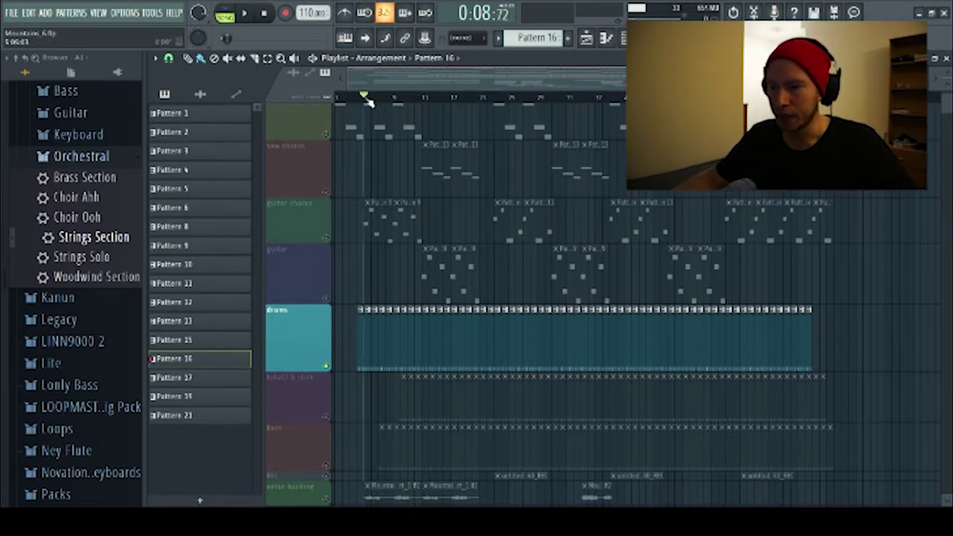
click(246, 15)
key(F6)
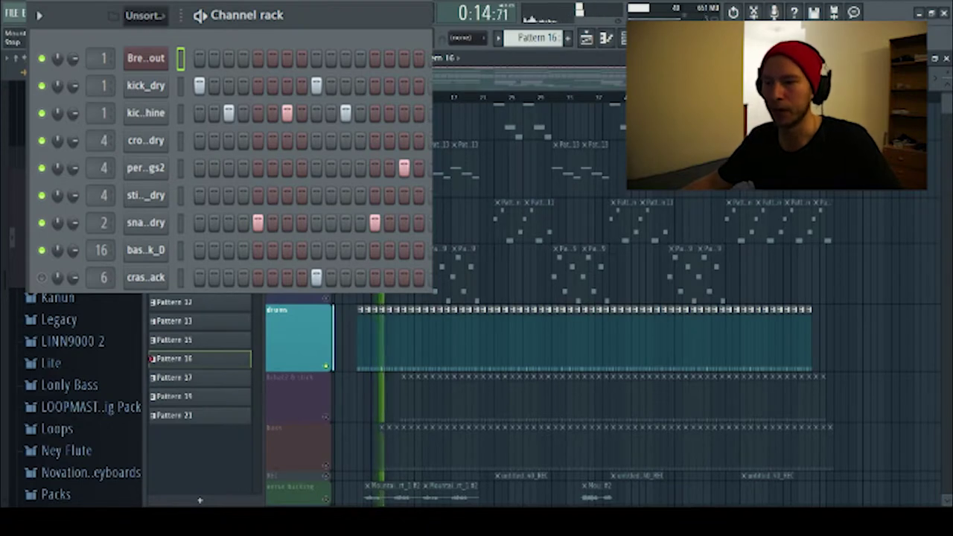
key(F6)
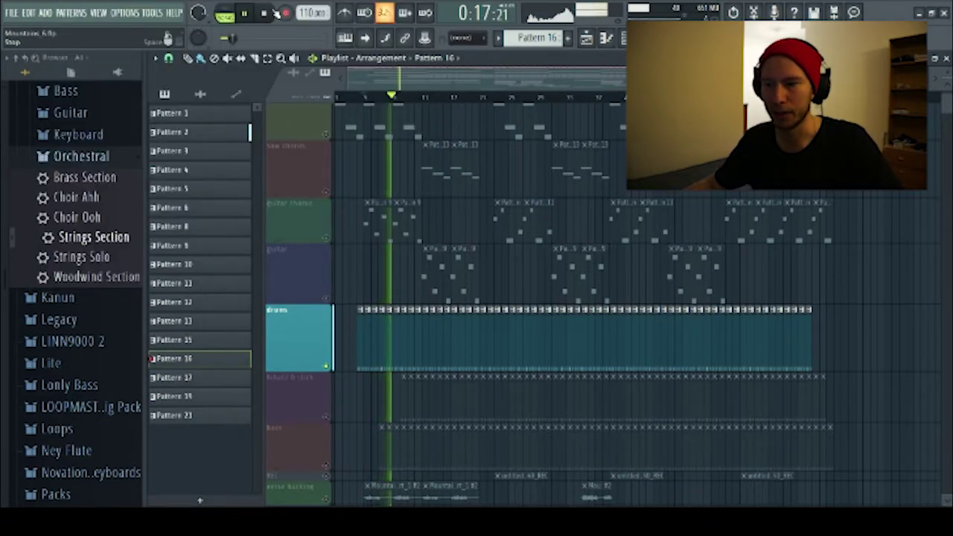
key(space)
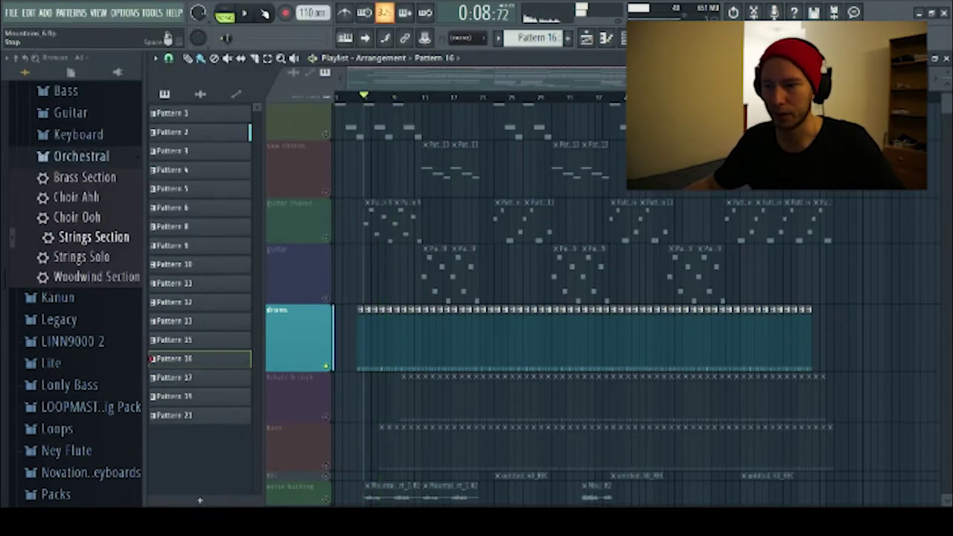
Step: Unmute the hihat2 & stick track and audition it with the drums from bar 13
click(326, 416)
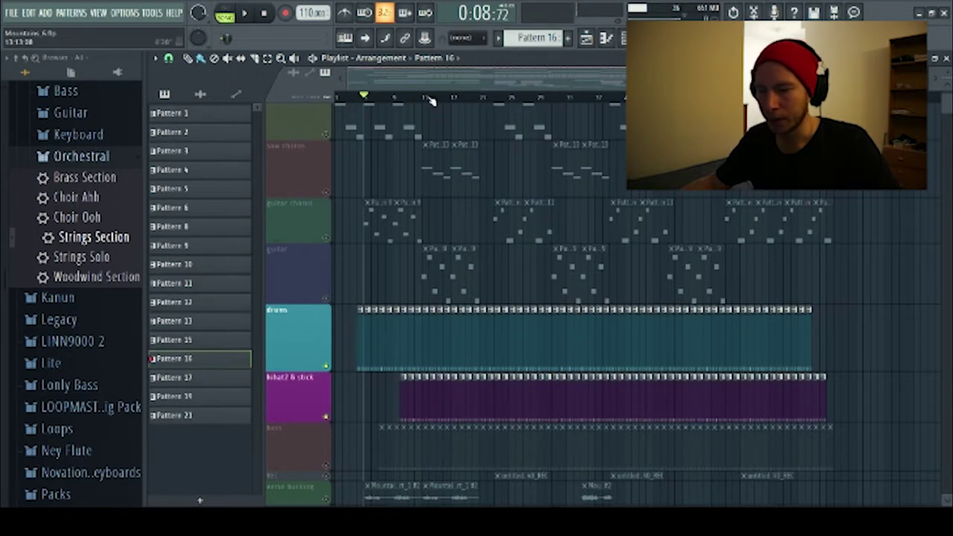
click(425, 96)
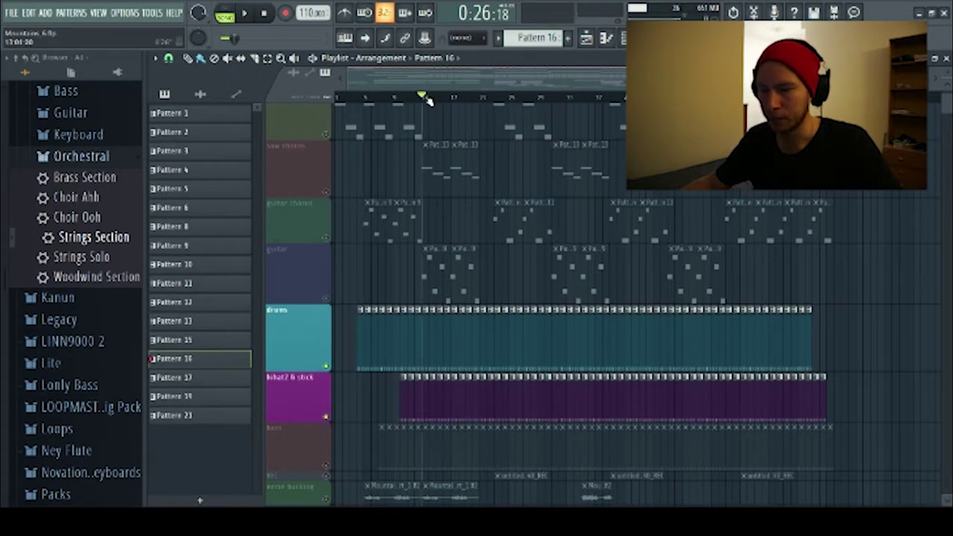
click(250, 14)
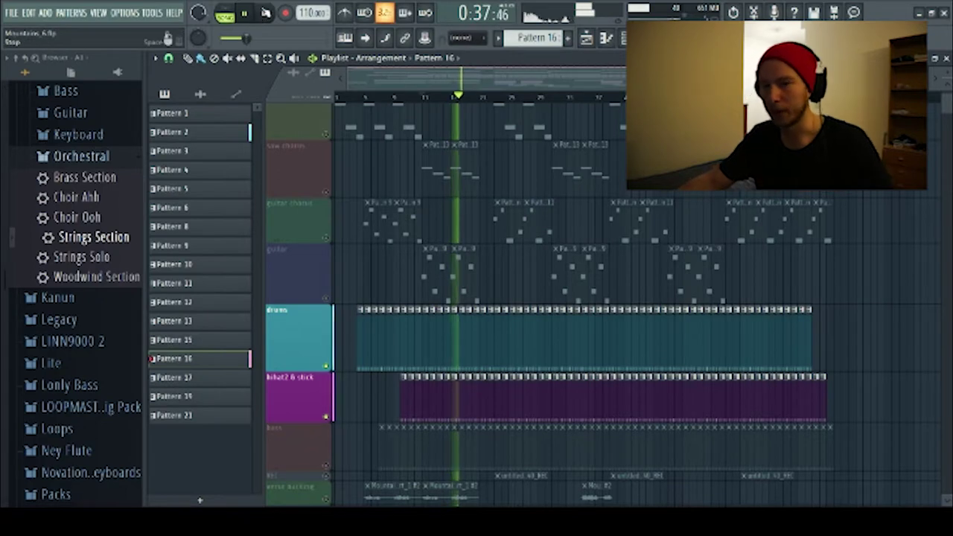
click(262, 15)
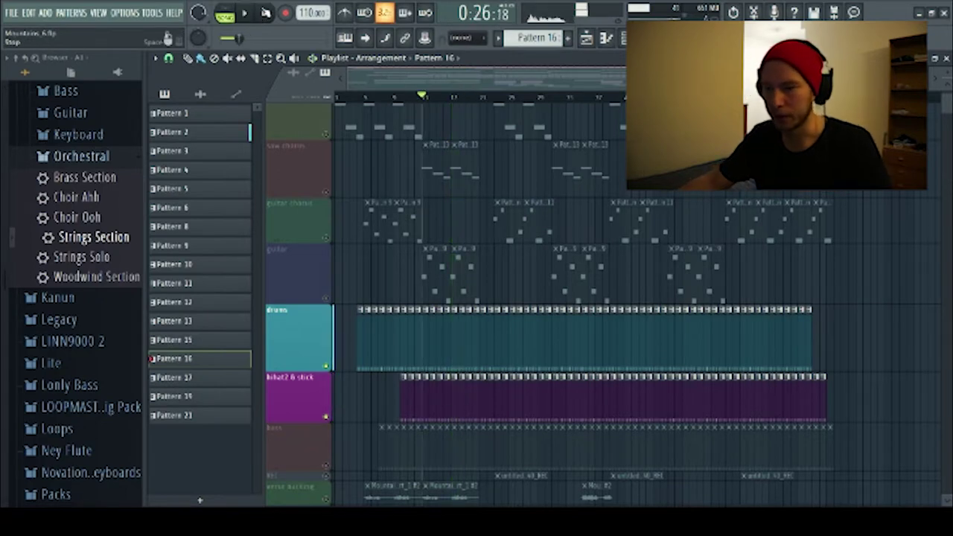
Step: Unmute the guitar chorus and guitar tracks and start playback from bar 5
scroll(305, 140, up, 2)
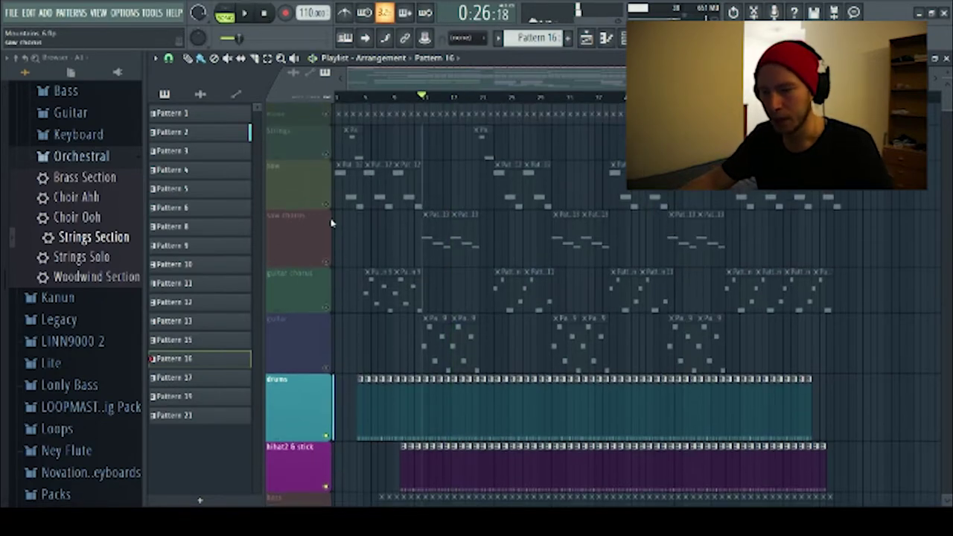
click(327, 310)
click(327, 370)
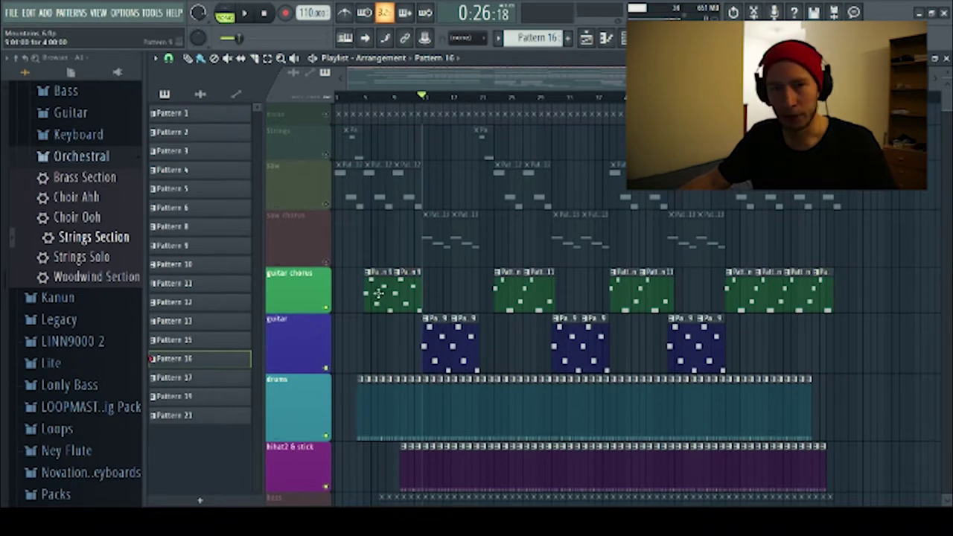
click(364, 97)
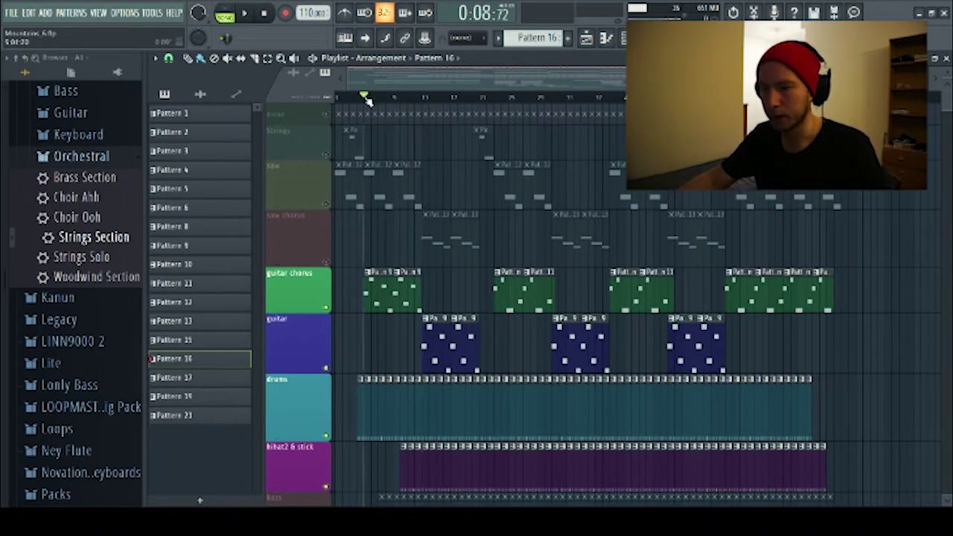
click(244, 12)
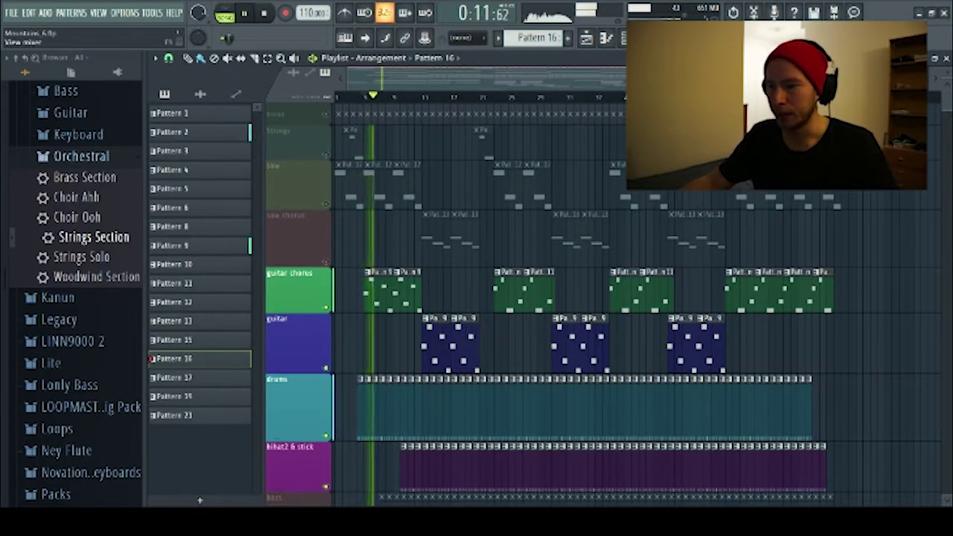
Step: Inspect the effects on mixer insert 18, including Fruity Stereo Enhancer, and return to the playlist with playback stopped
key(F9)
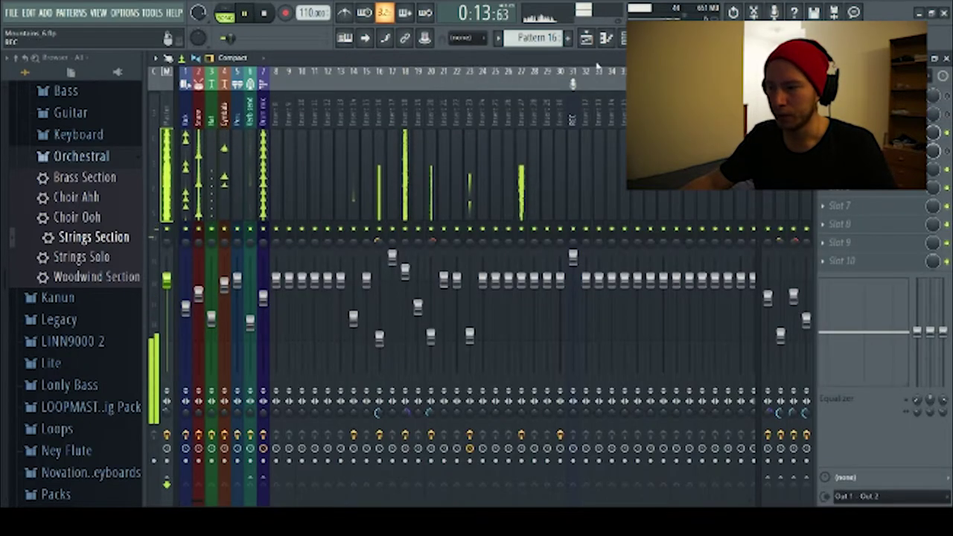
click(407, 99)
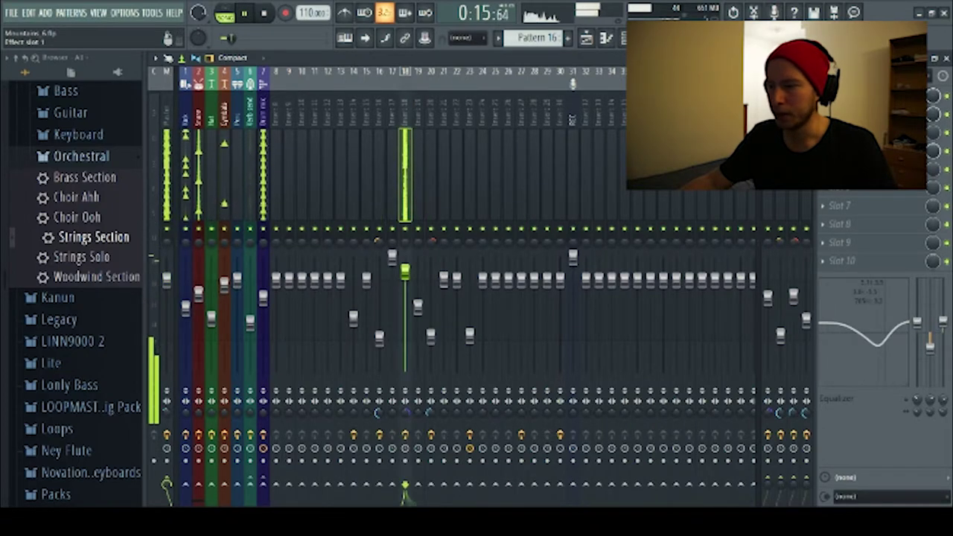
click(848, 94)
click(848, 112)
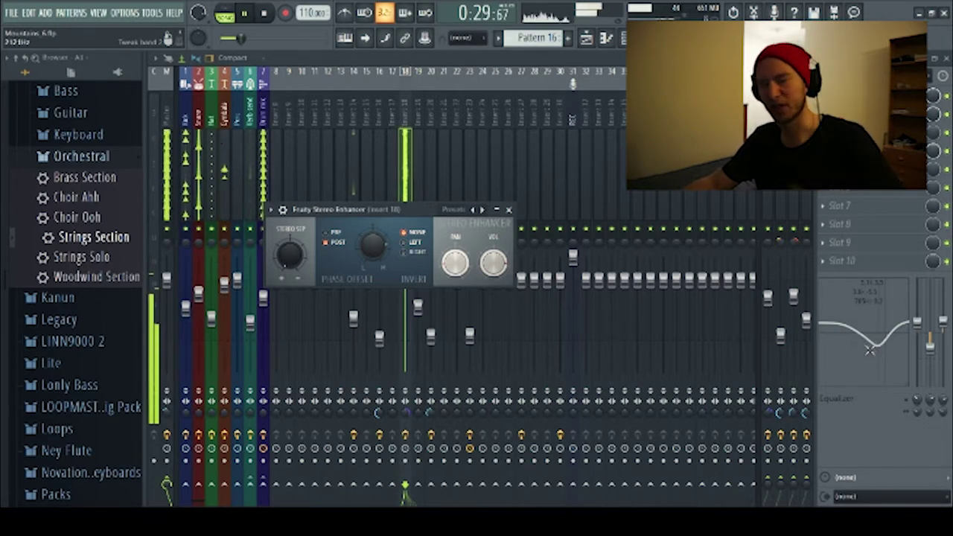
click(586, 39)
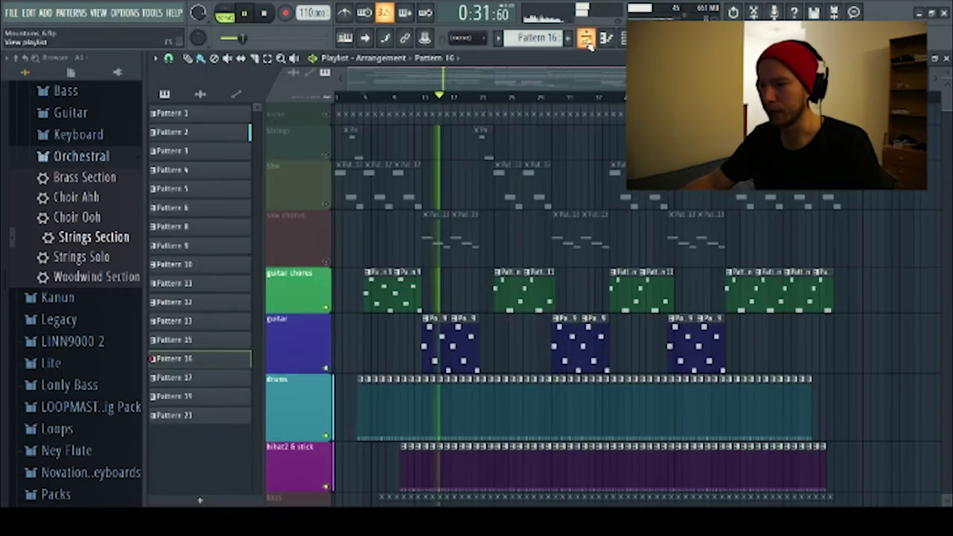
click(265, 15)
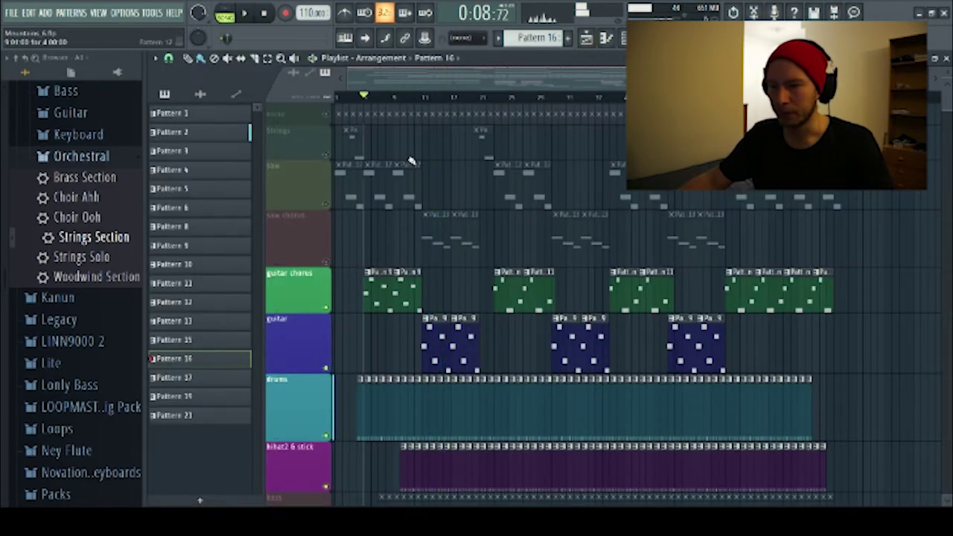
Step: Unmute the bass track and start playback from bar 9
scroll(410, 180, down, 6)
click(326, 260)
scroll(414, 248, up, 3)
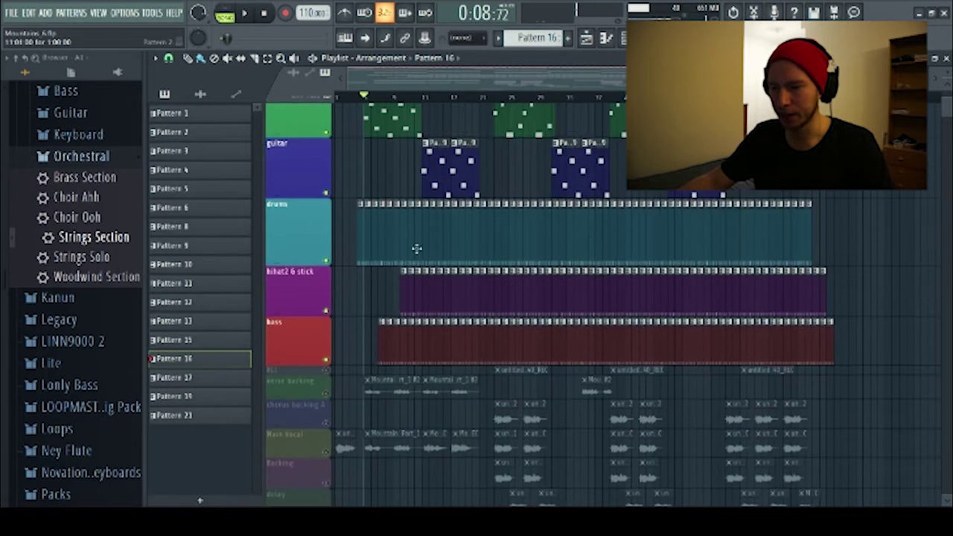
click(393, 97)
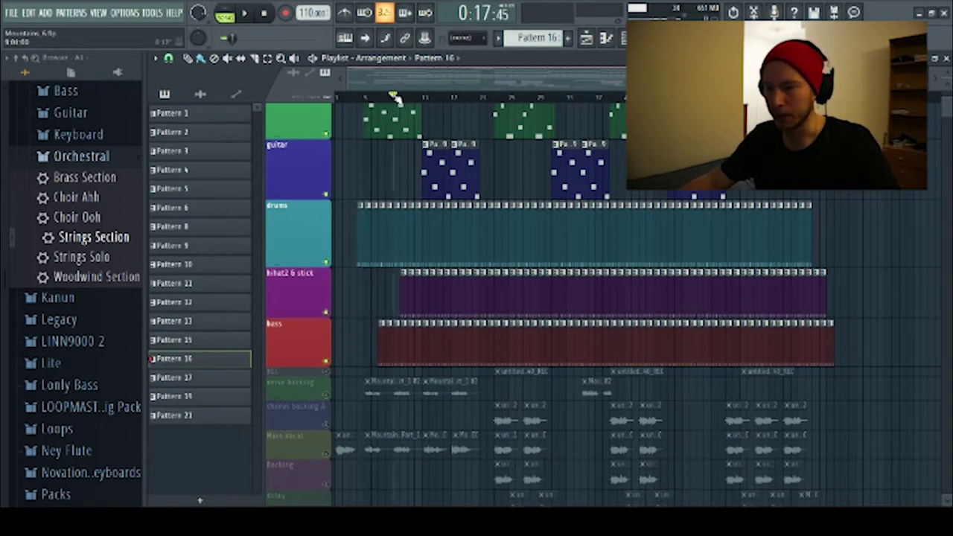
click(246, 13)
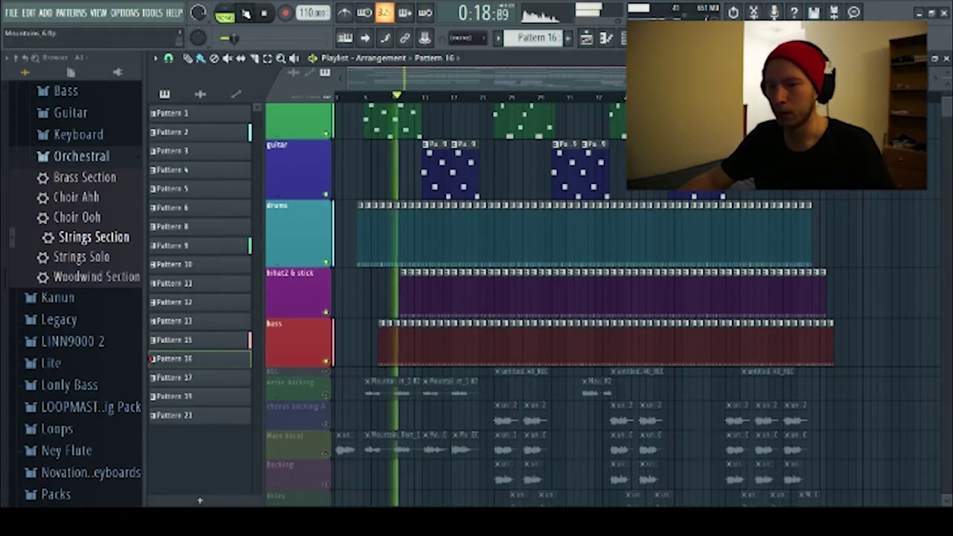
Step: Unmute the saw and saw chorus tracks during playback, listen to them in the arrangement, and stop
scroll(570, 185, up, 5)
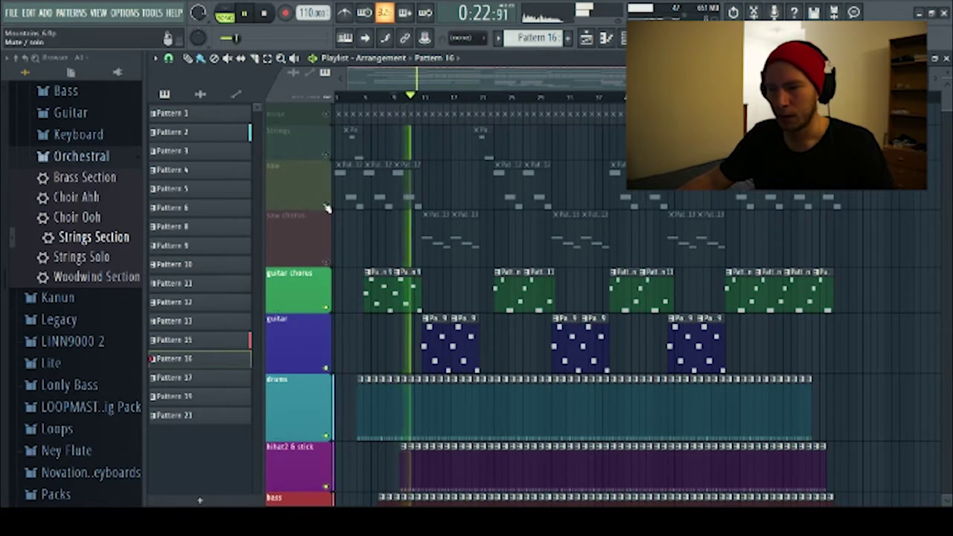
click(325, 202)
click(326, 263)
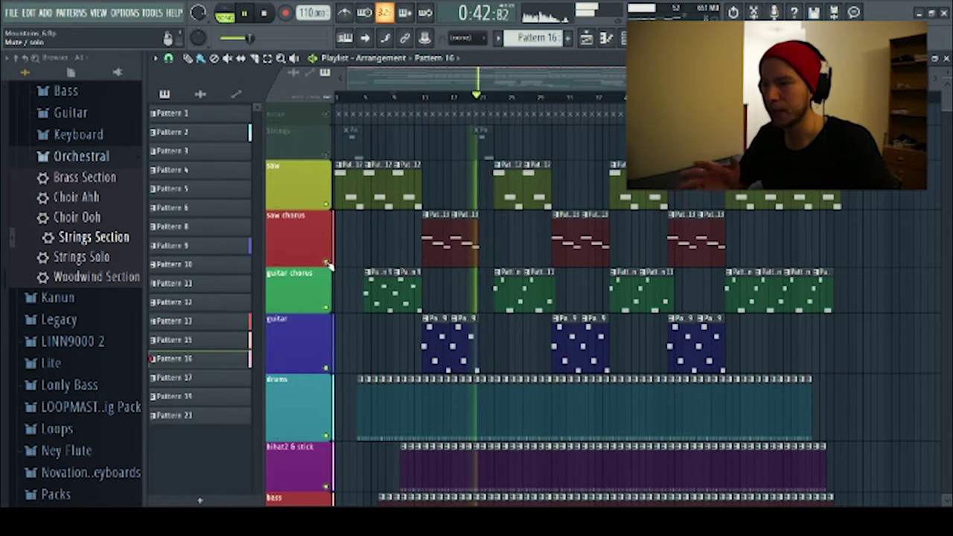
scroll(417, 383, down, 1)
scroll(430, 381, up, 3)
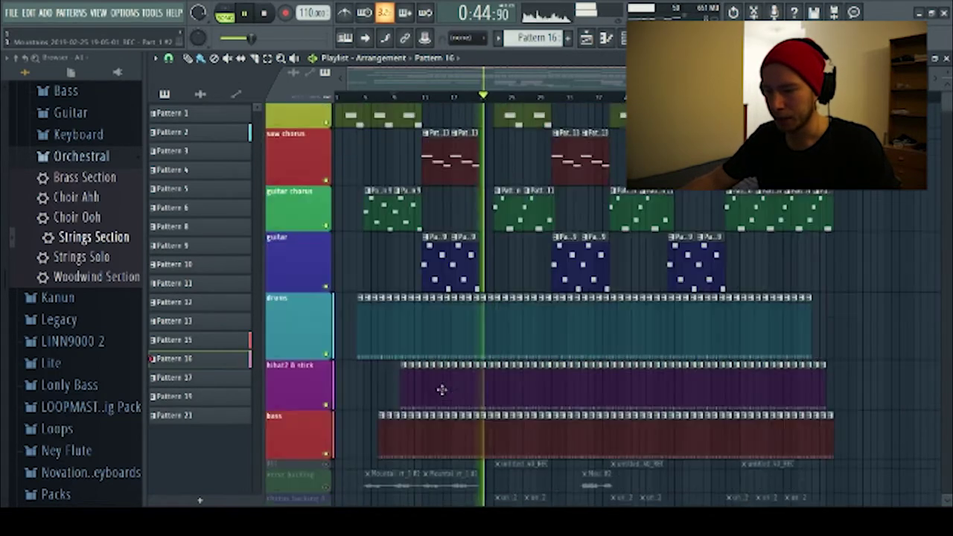
click(264, 16)
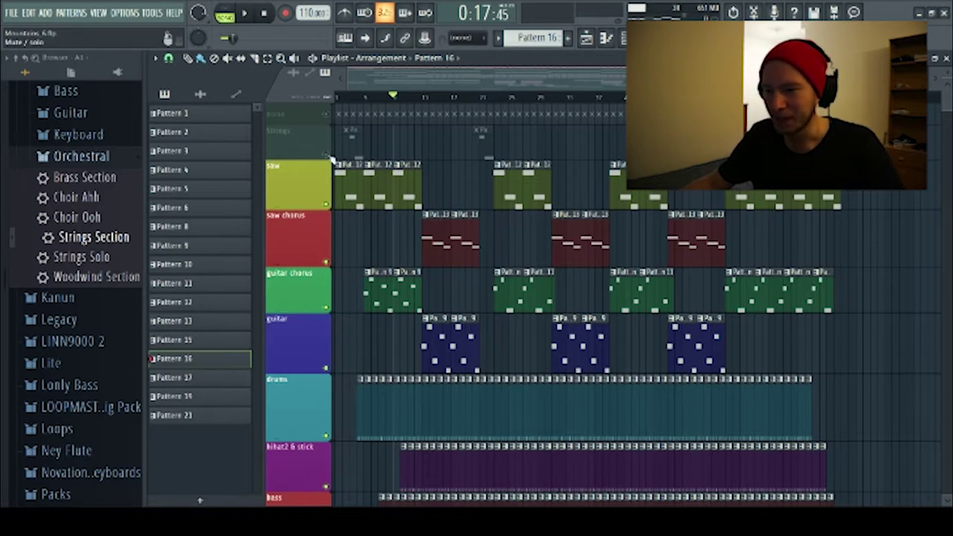
Step: Unmute the Strings track and audition it from bar 3
click(328, 156)
click(349, 101)
key(space)
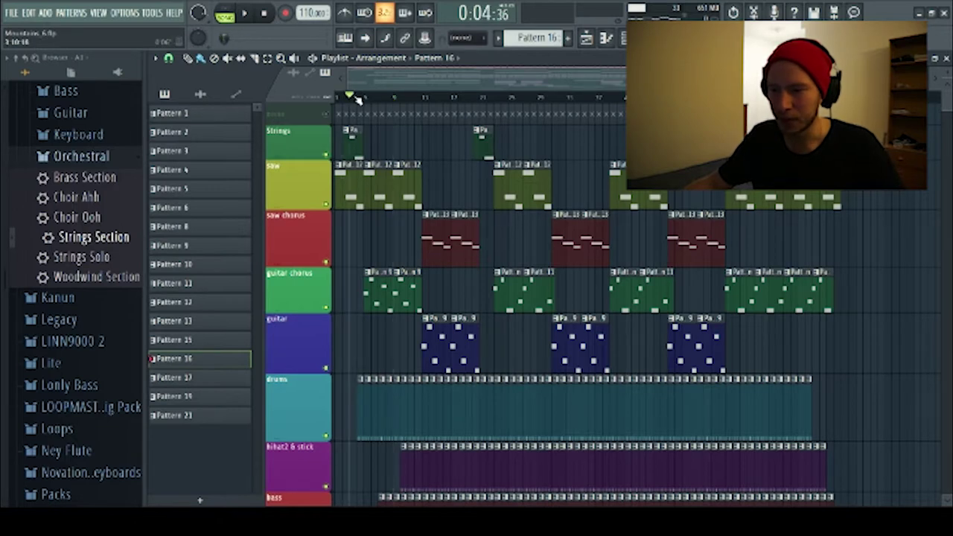
Step: Mute the four REC tracks below the delay track
scroll(374, 295, down, 10)
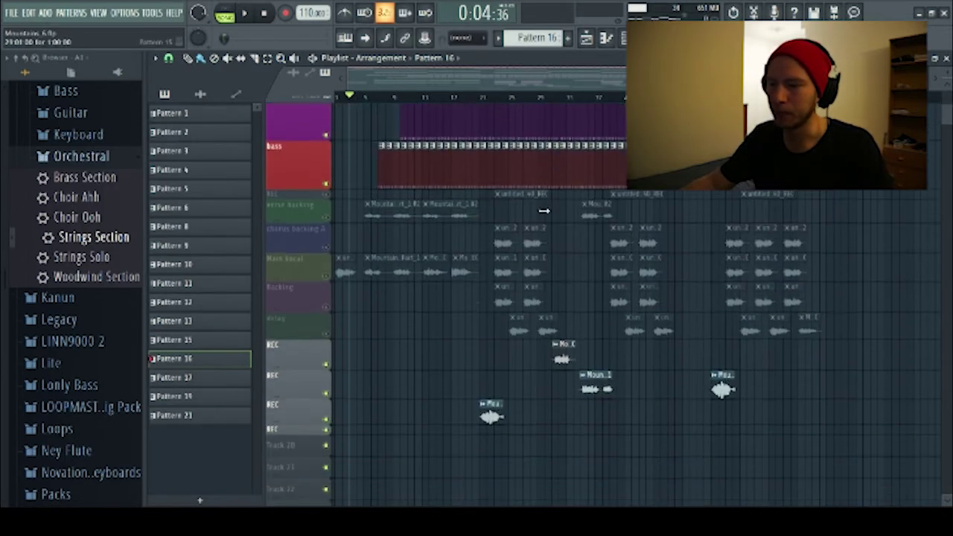
click(328, 265)
click(327, 292)
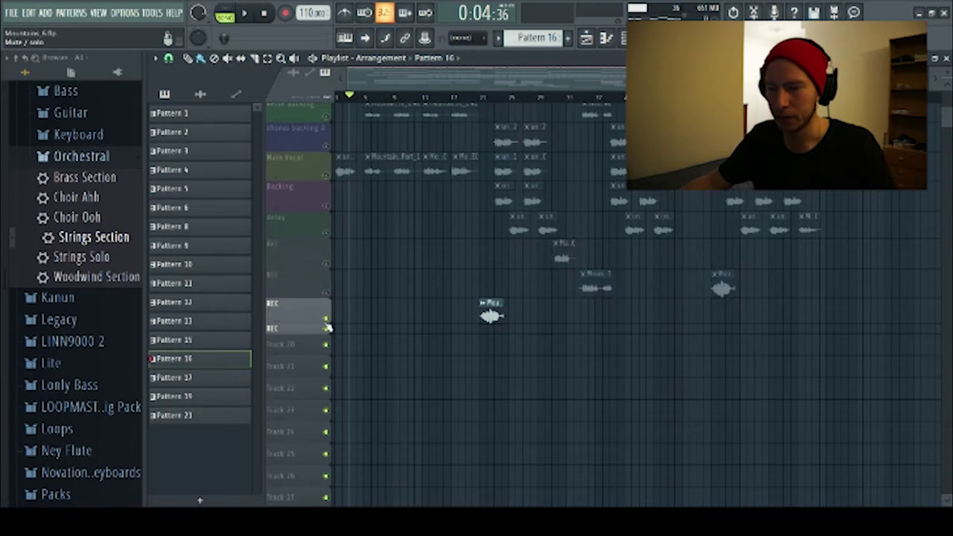
click(328, 325)
scroll(345, 302, up, 10)
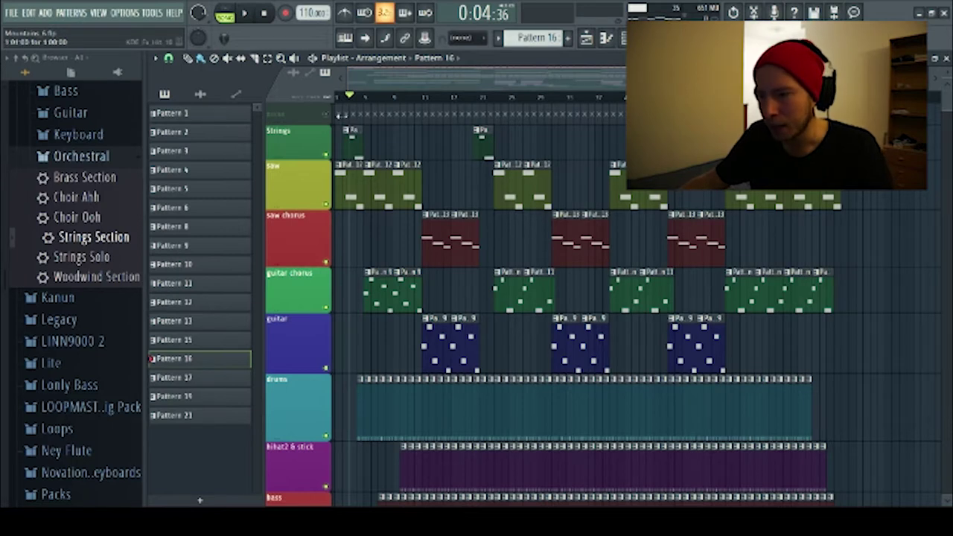
Step: Unmute the noise track above the Strings track and look over the arrangement
click(329, 114)
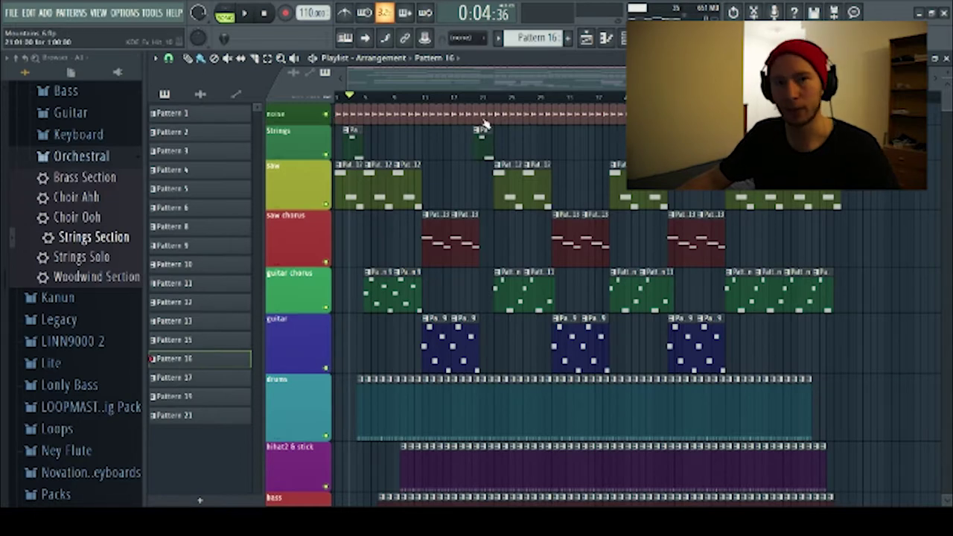
scroll(501, 222, down, 5)
scroll(501, 222, up, 5)
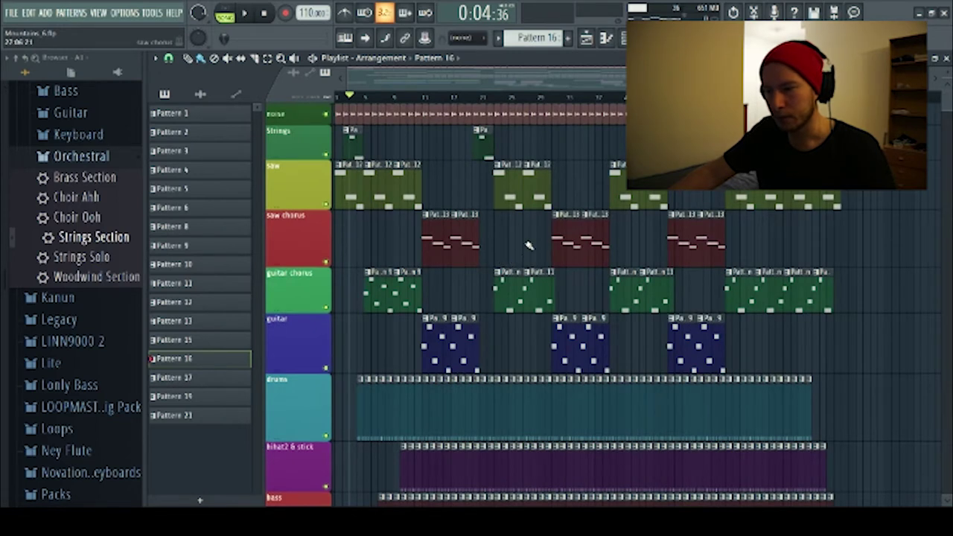
Step: Unmute the verse backing, chorus backing A, Main Vocal, Backing and delay tracks
scroll(456, 223, down, 5)
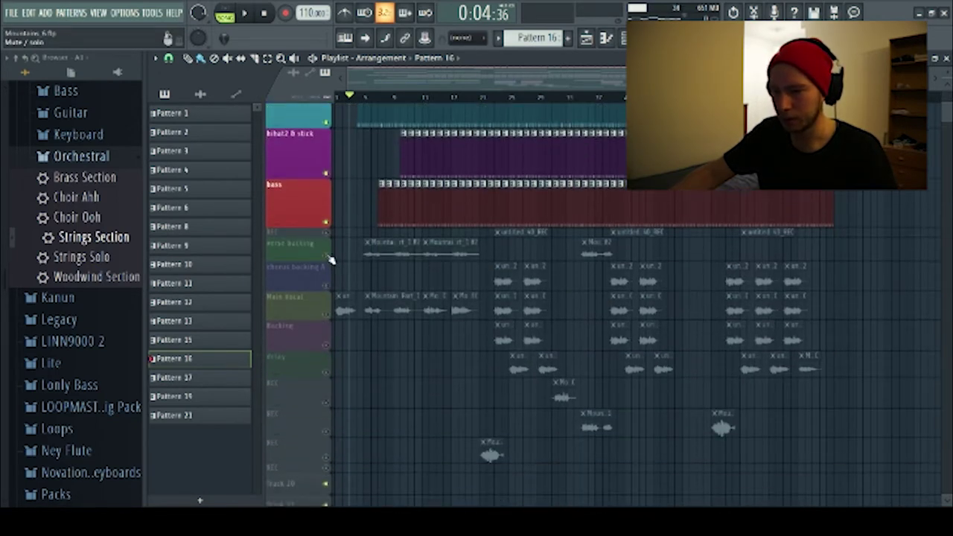
click(327, 256)
click(331, 287)
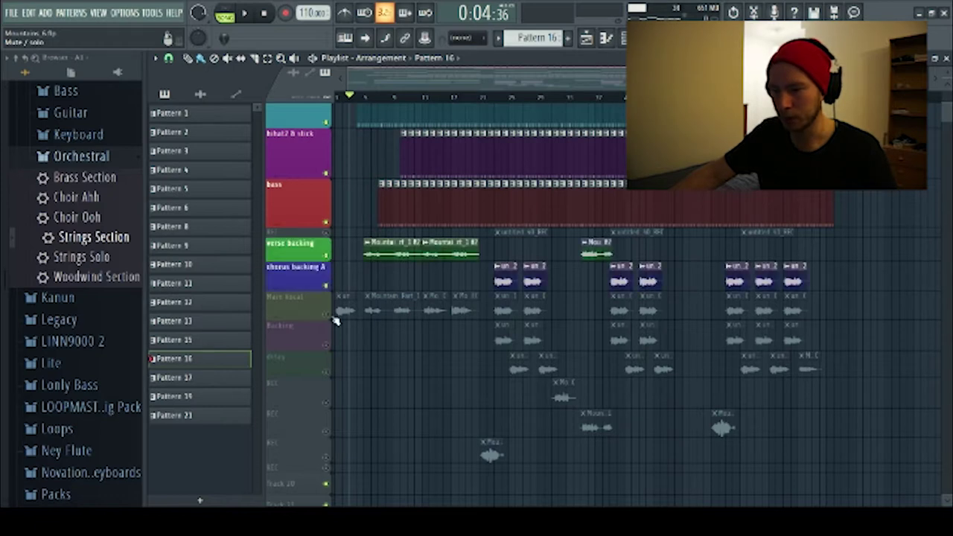
click(332, 315)
click(328, 348)
click(331, 374)
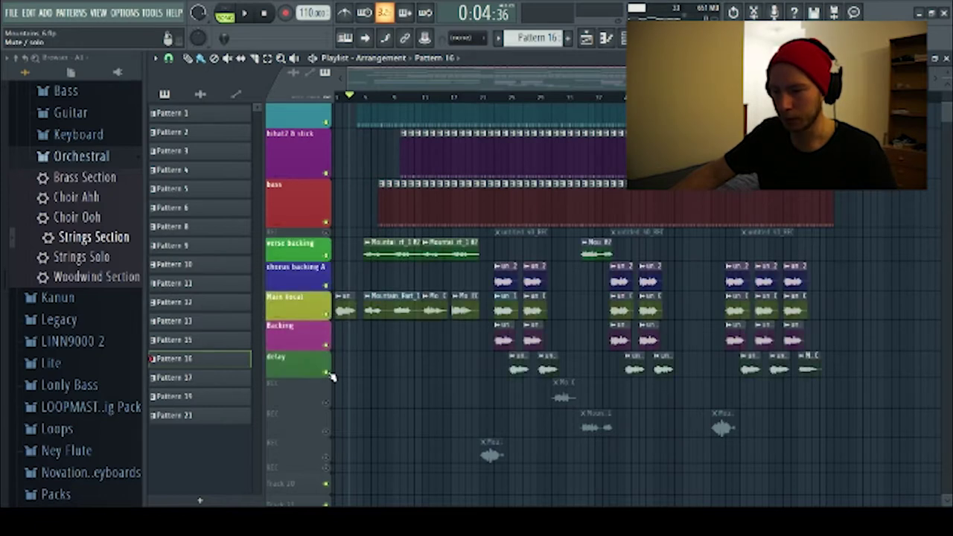
Step: Unmute the first three REC tracks below the delay track
click(329, 402)
click(330, 431)
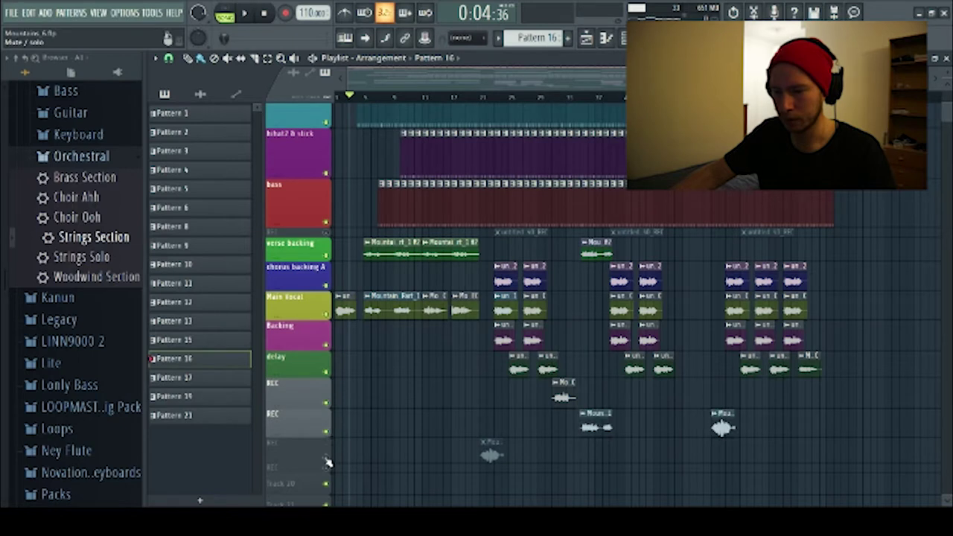
click(330, 460)
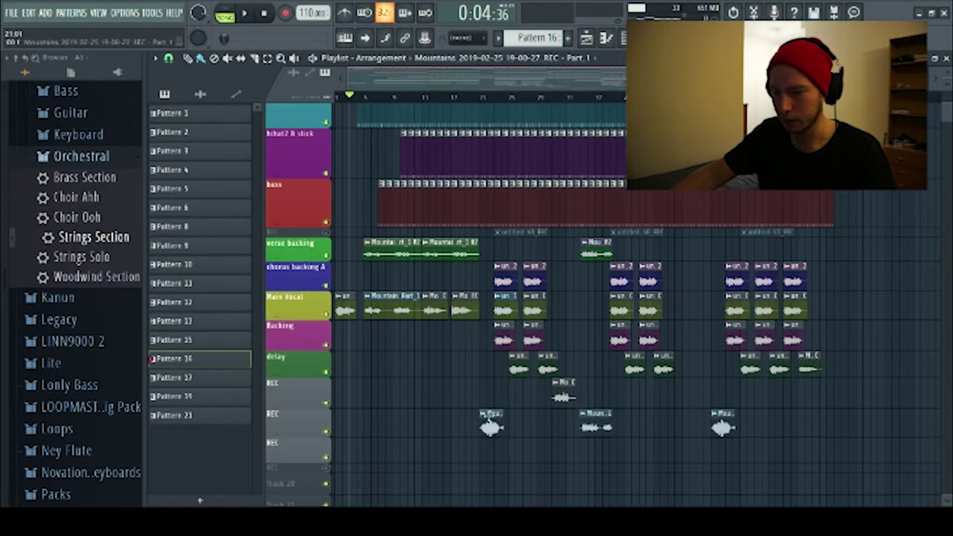
Step: Look over the full arrangement from the noise track down to the REC tracks
scroll(201, 335, down, 5)
scroll(600, 275, up, 5)
scroll(602, 275, up, 1)
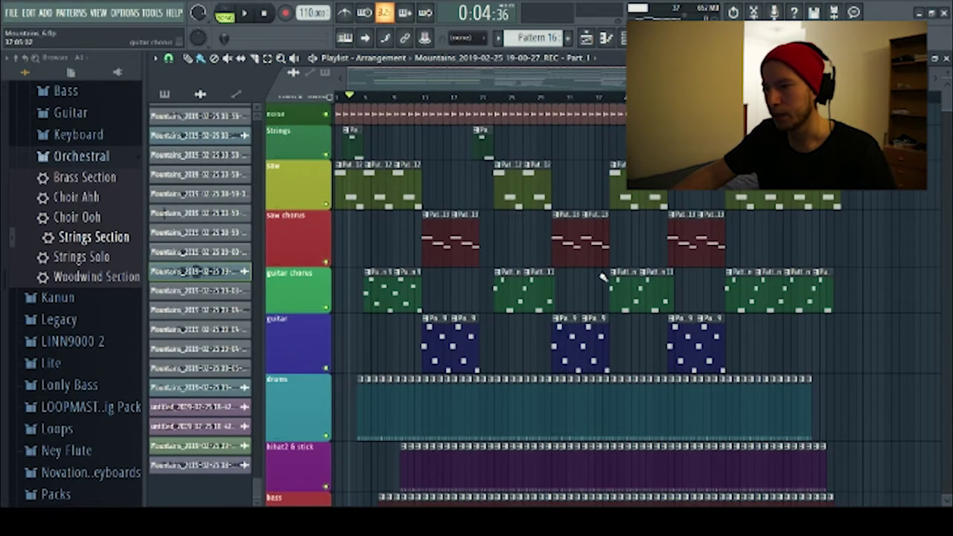
scroll(600, 275, down, 6)
scroll(593, 269, up, 5)
scroll(593, 270, up, 3)
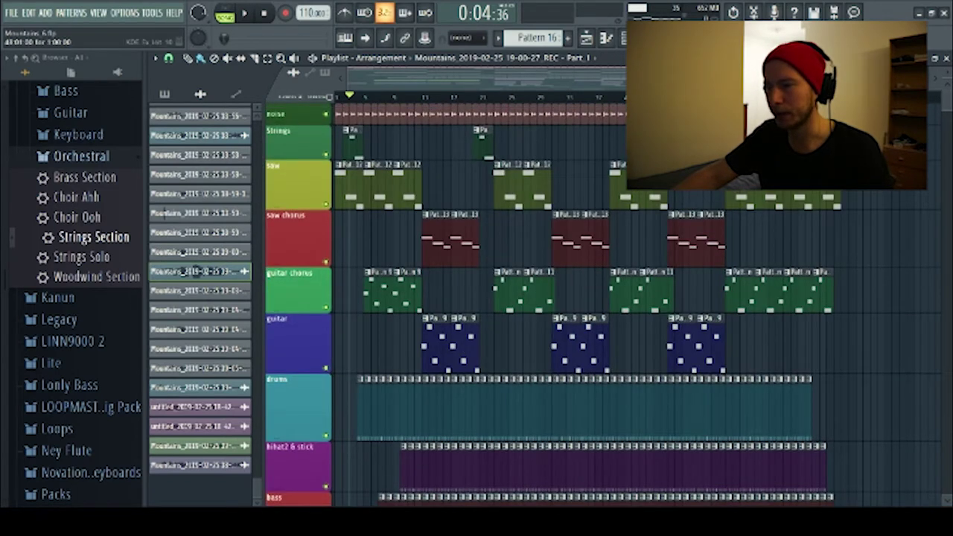
Step: Open the mixer and inspect the Master track with its Fruity Stereo Enhancer, as well as insert track 16
key(F9)
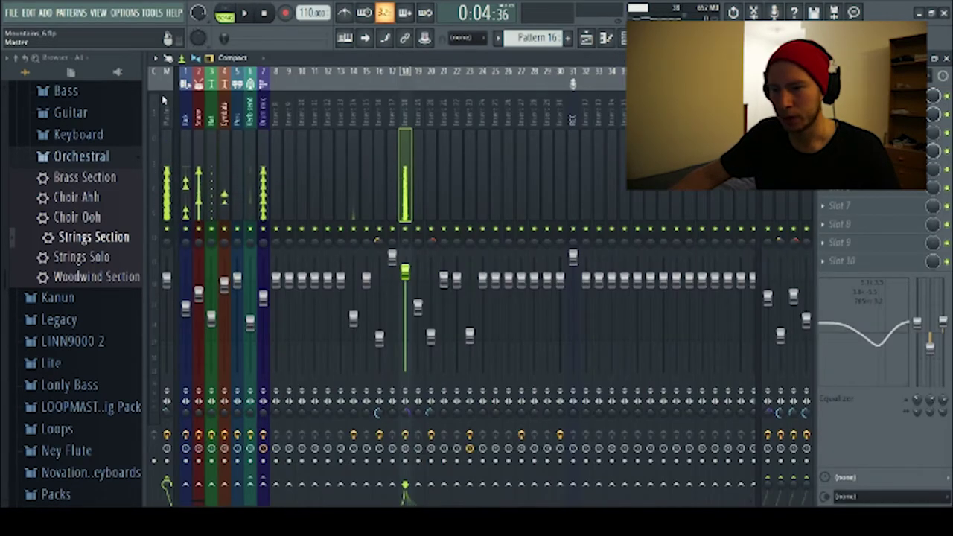
click(163, 99)
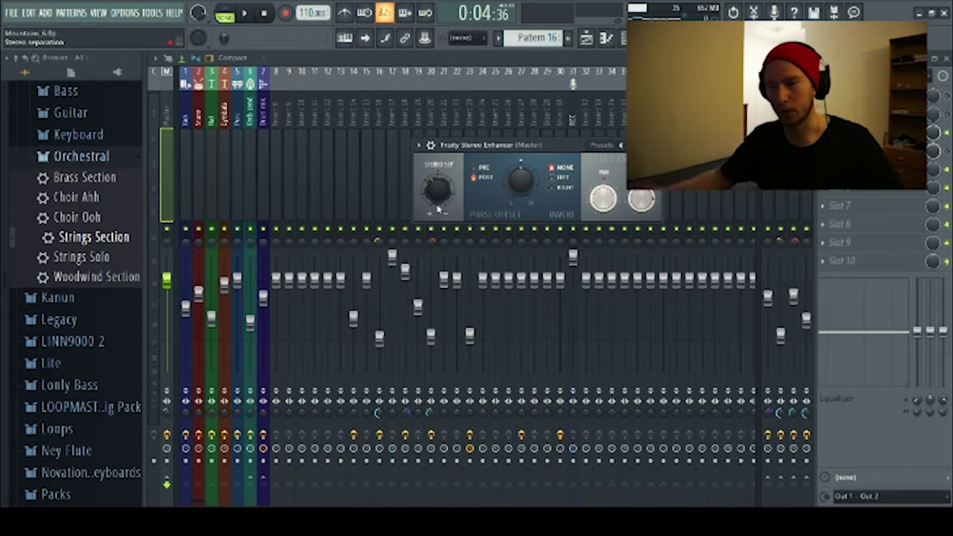
drag(573, 112, 378, 113)
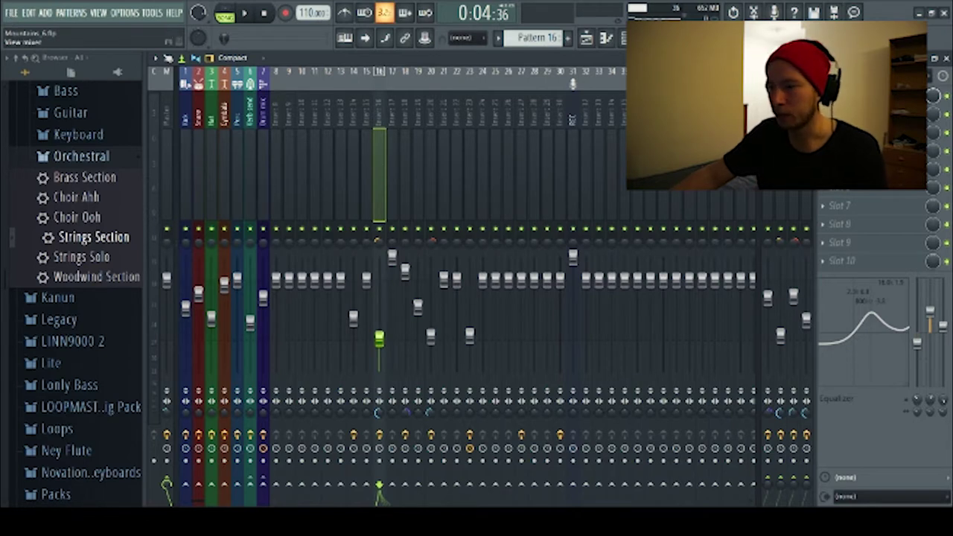
Step: Return to the playlist, play the complete song from the beginning to its end, and stop playback
click(593, 42)
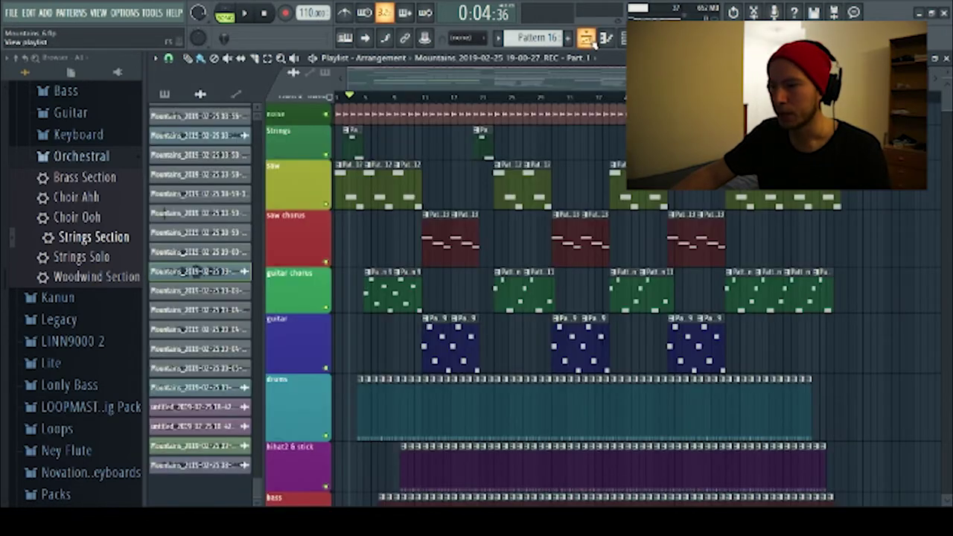
key(space)
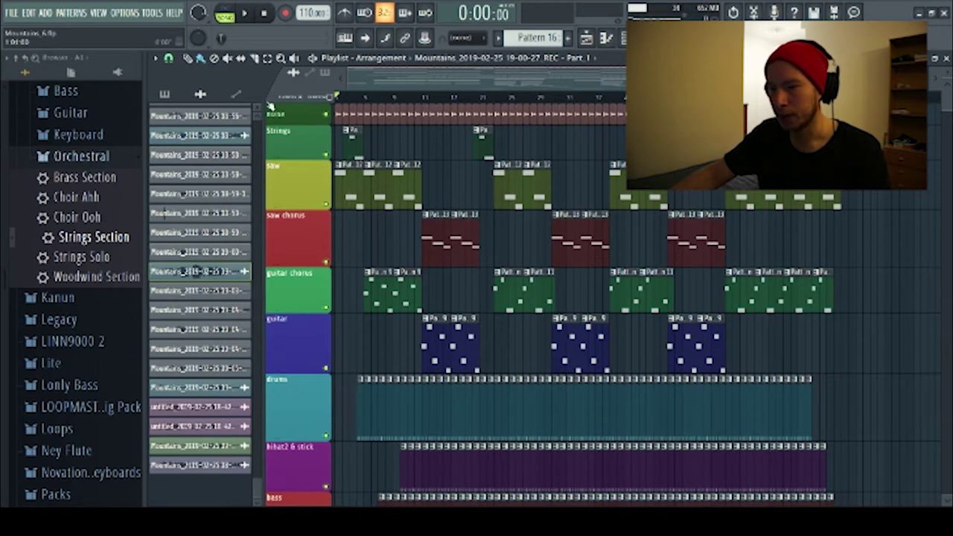
scroll(460, 264, down, 5)
scroll(459, 264, down, 1)
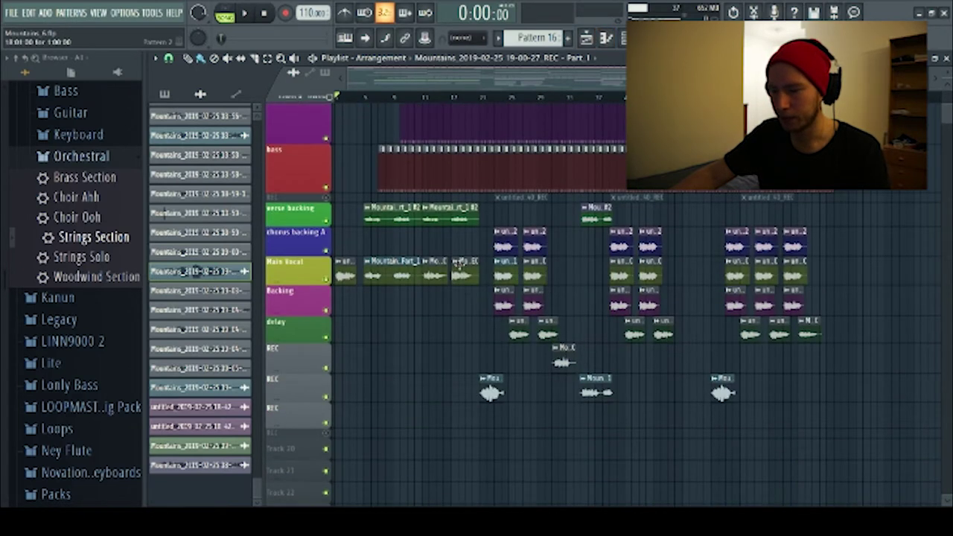
scroll(459, 265, up, 6)
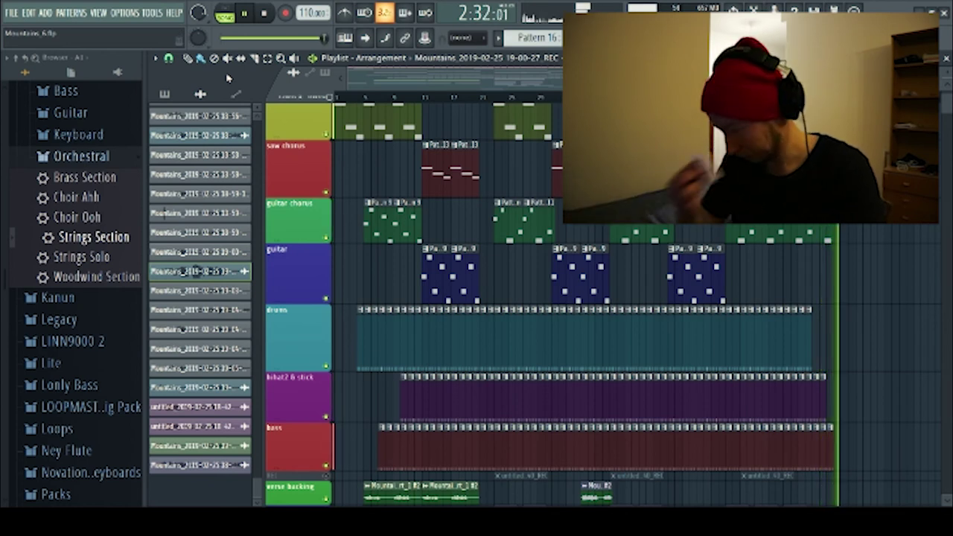
key(space)
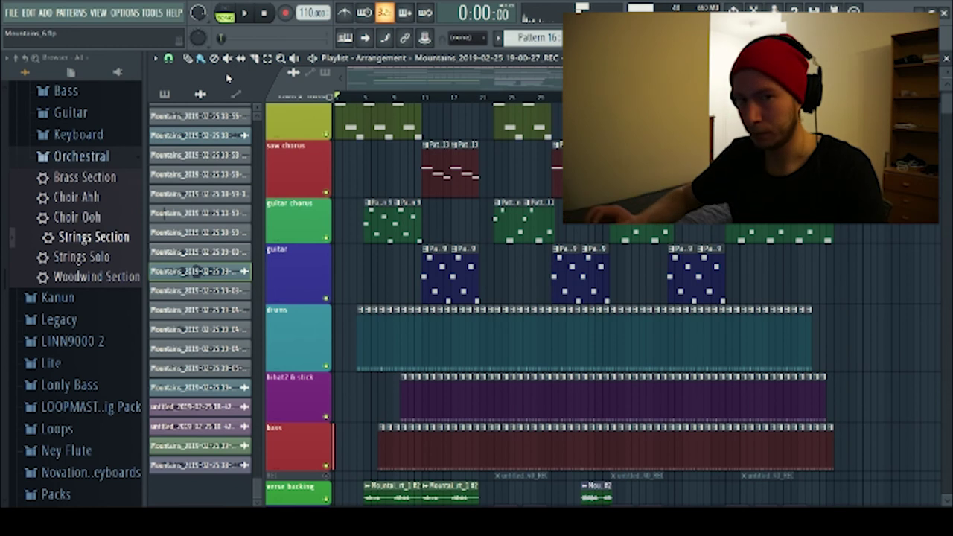